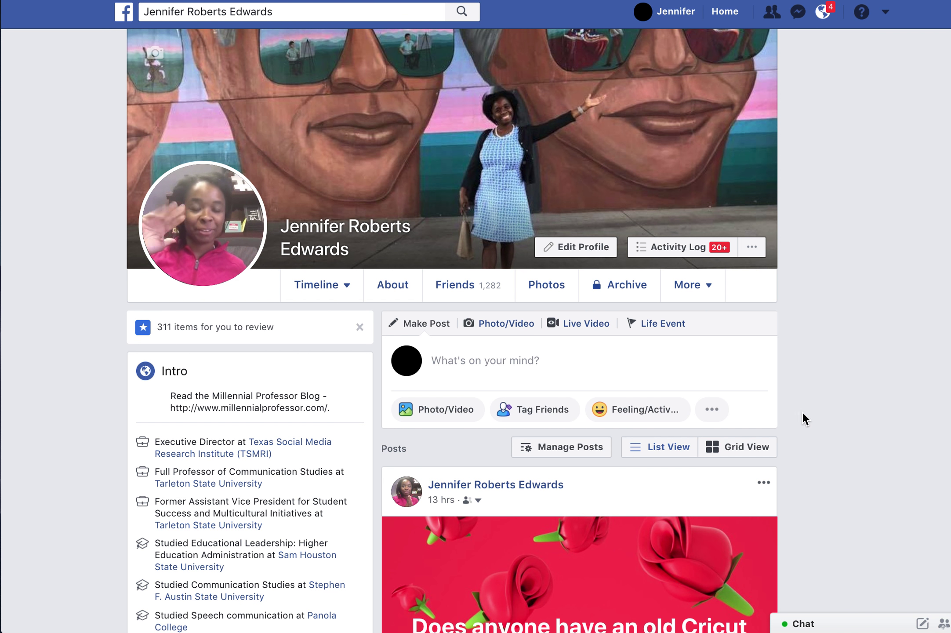
# Open the live broadcast setup with camera preview from the profile composer, then select the description box
pyautogui.click(569, 325)
pyautogui.click(569, 323)
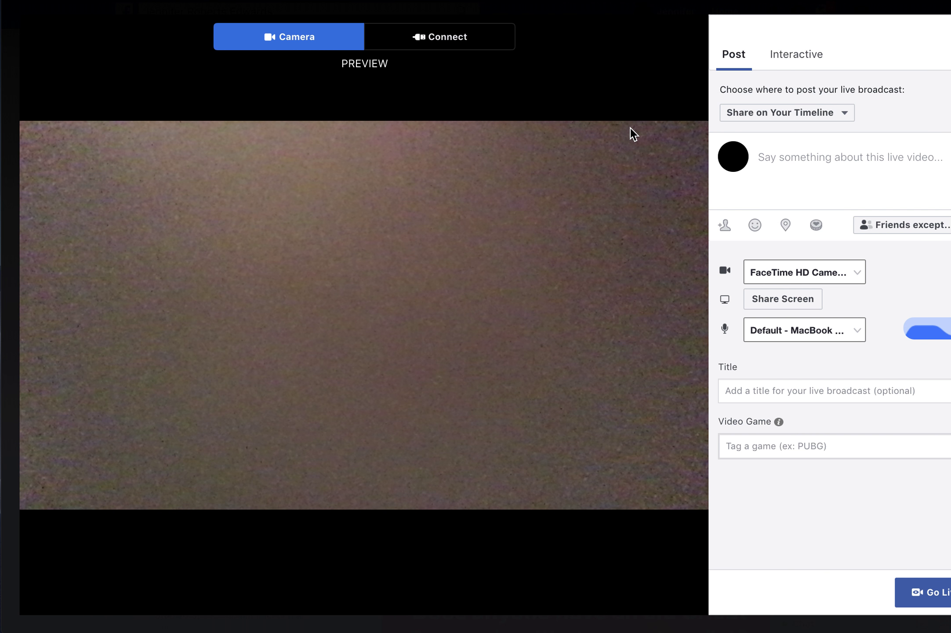
pyautogui.click(804, 171)
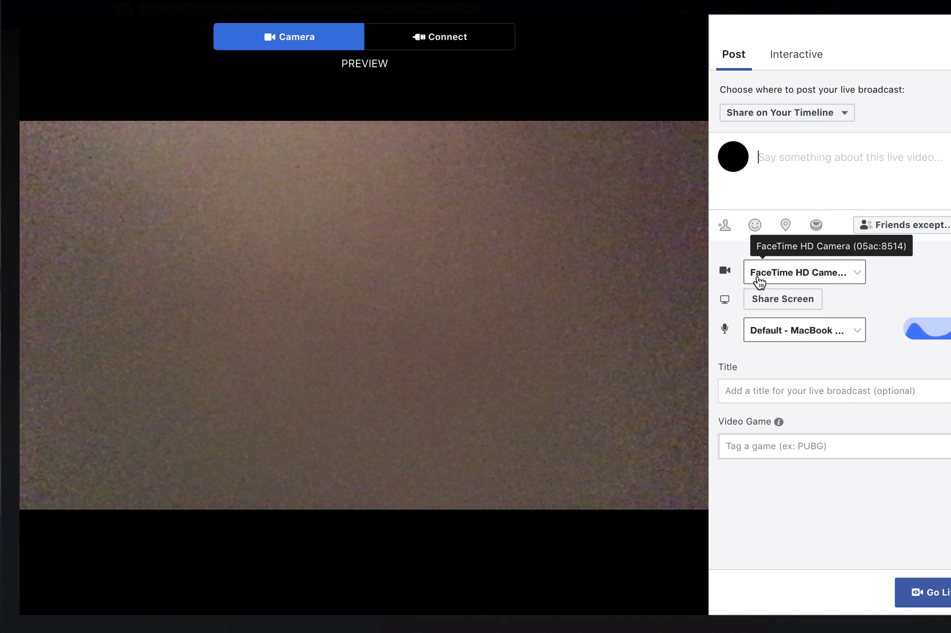
pyautogui.click(761, 301)
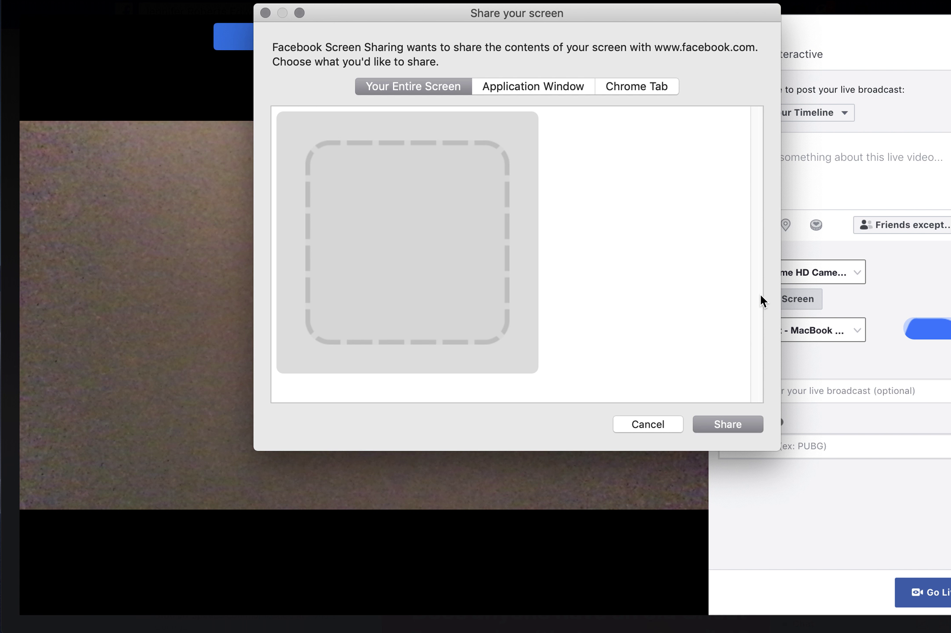
pyautogui.click(512, 85)
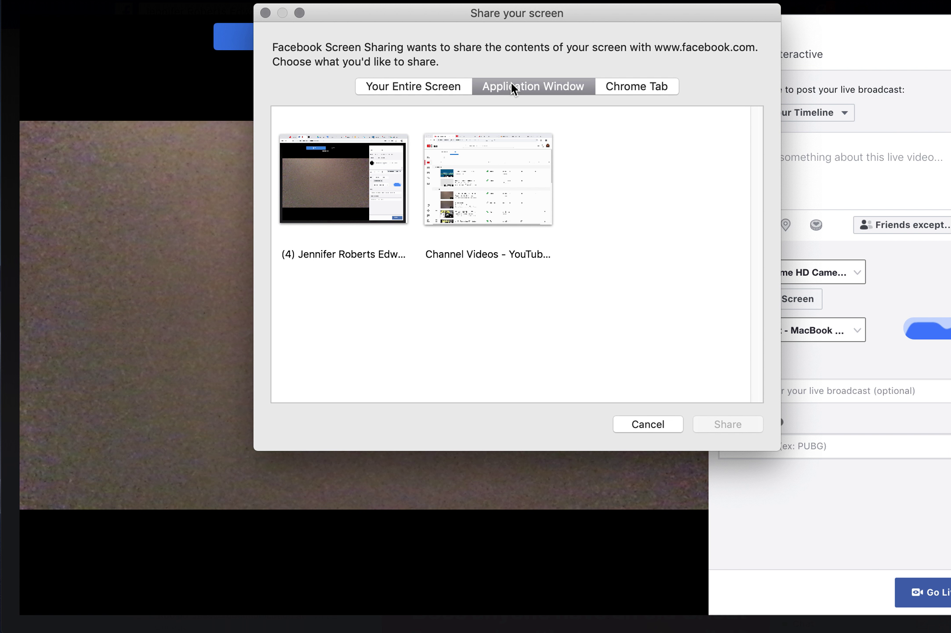
pyautogui.click(488, 179)
pyautogui.click(709, 429)
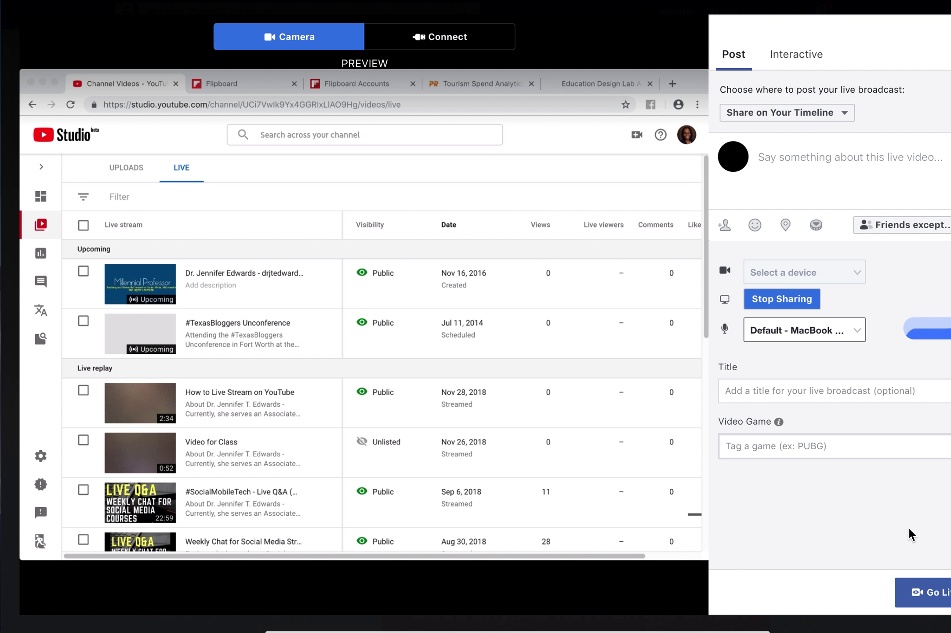
pyautogui.click(789, 299)
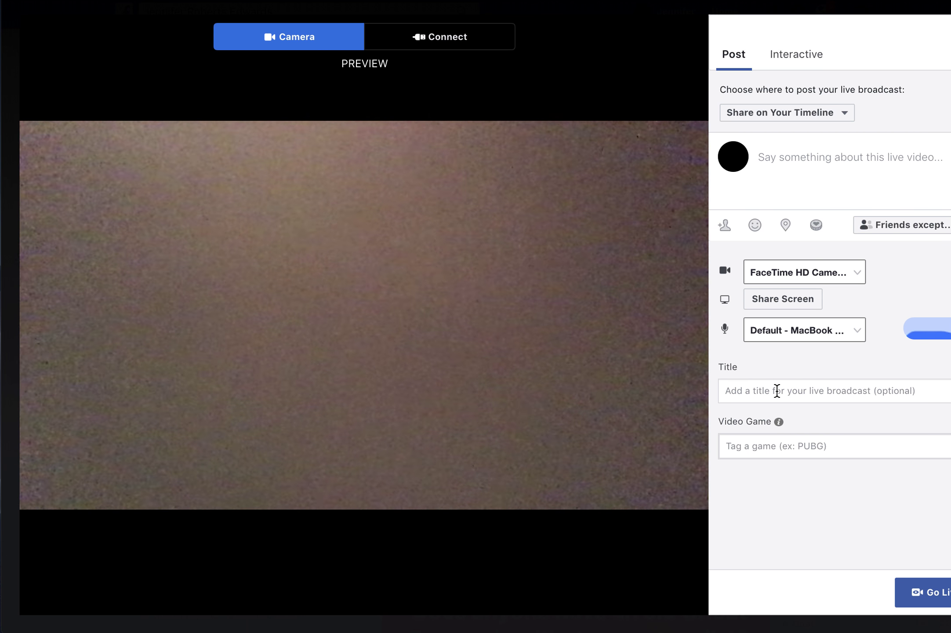
pyautogui.click(796, 54)
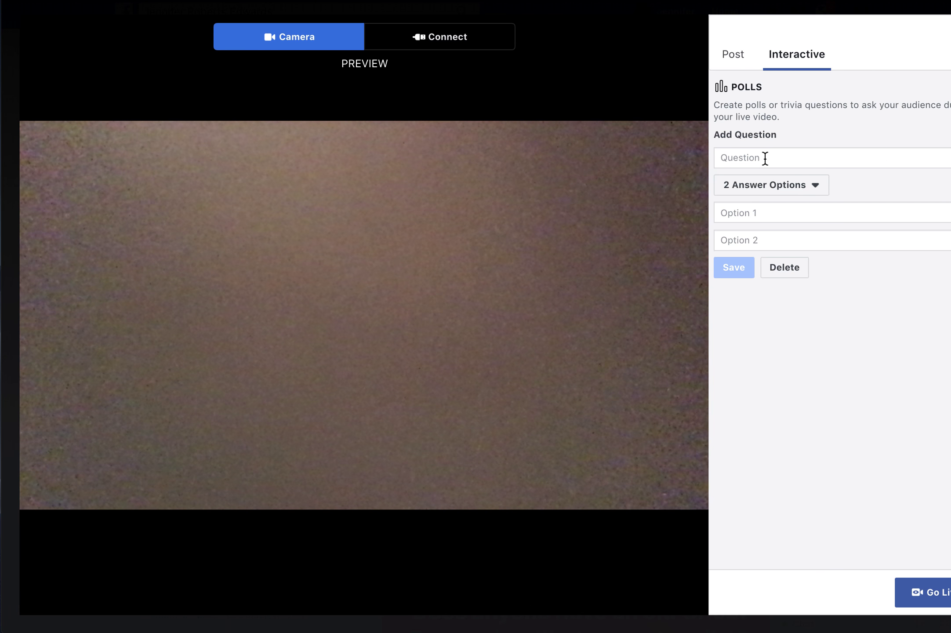
# Save a poll 'What do you like the most about livestreaming on Facebook' with answers Convenience and It's Free!
pyautogui.click(765, 157)
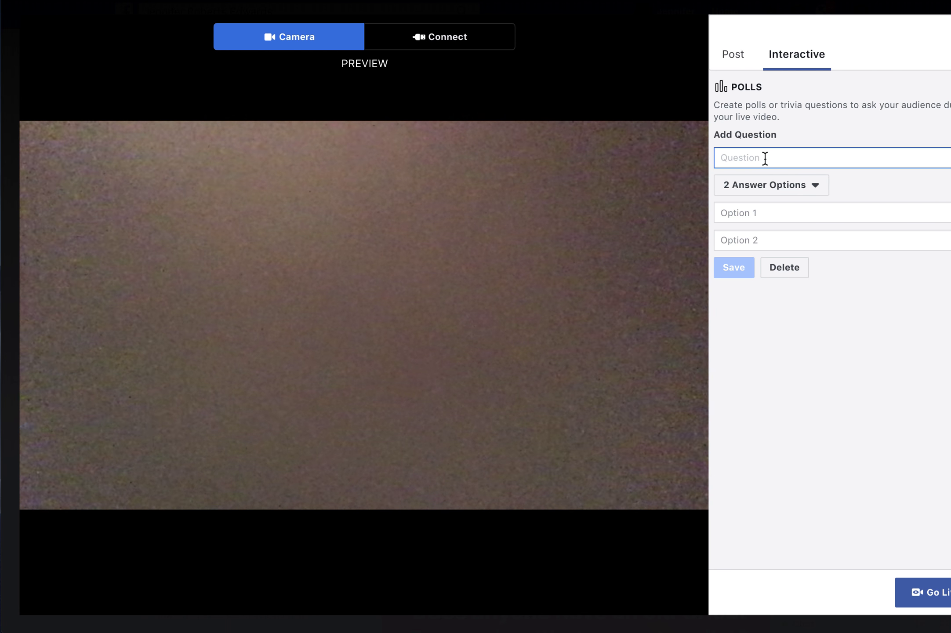
pyautogui.write('What do you ')
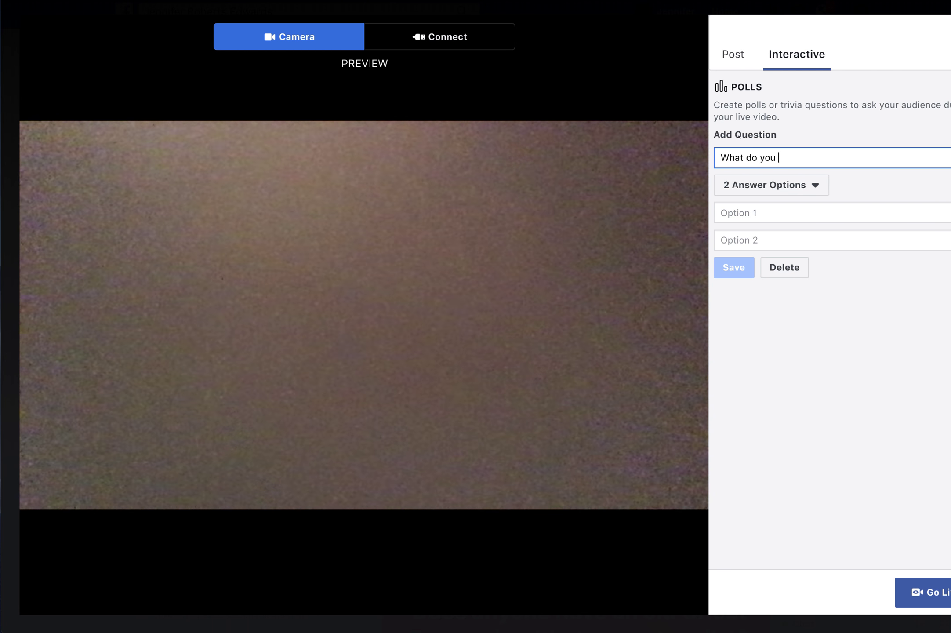
pyautogui.write('like the ')
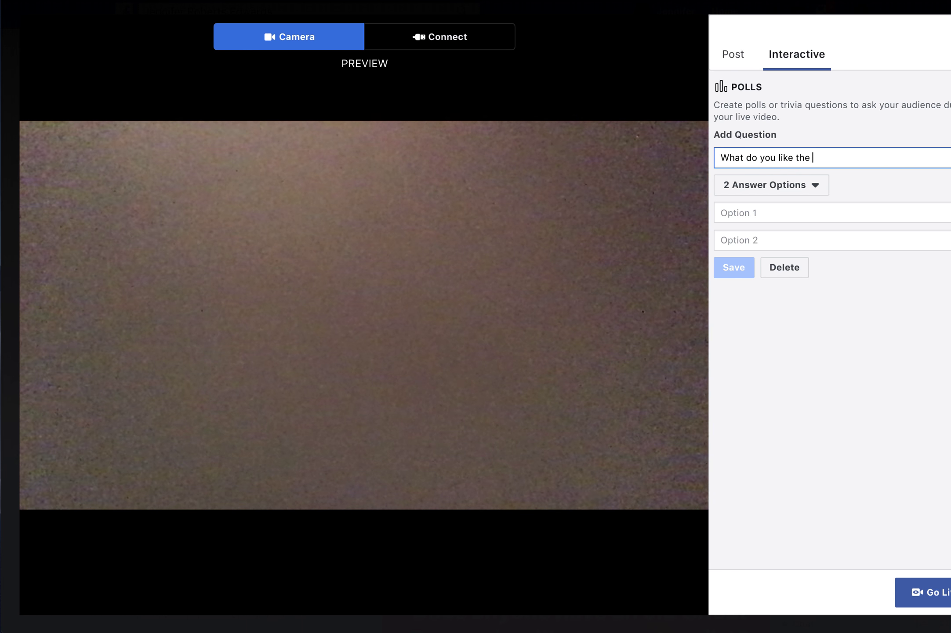
pyautogui.write('most about li')
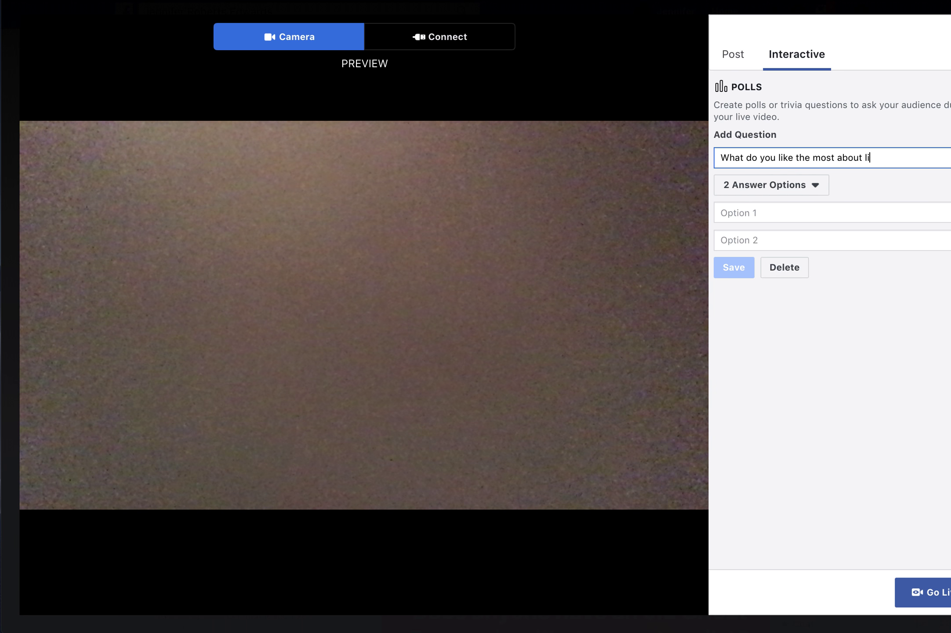
pyautogui.write('vestreaming on Facebook')
pyautogui.click(737, 213)
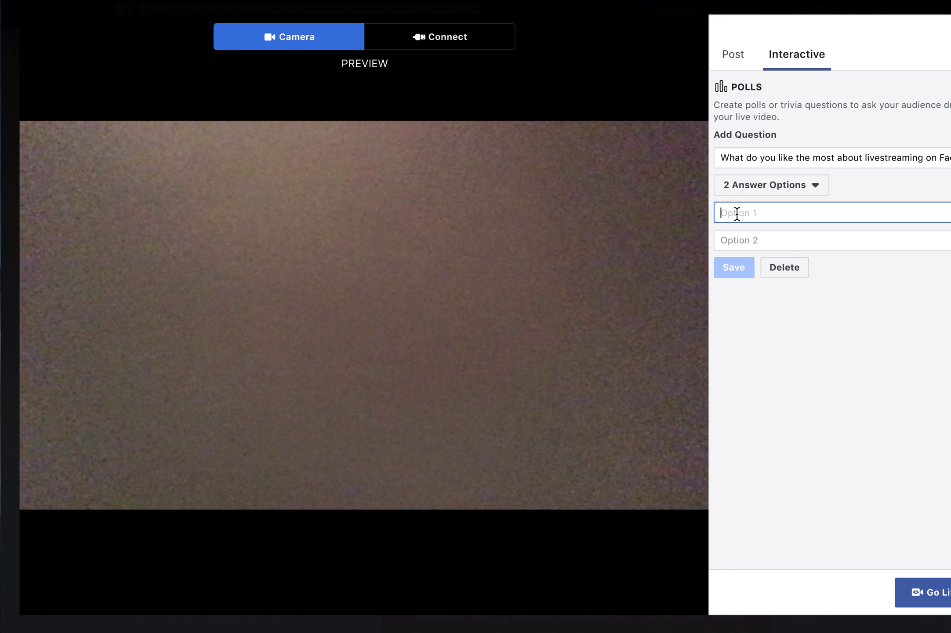
pyautogui.write('Convenience')
pyautogui.press('Tab')
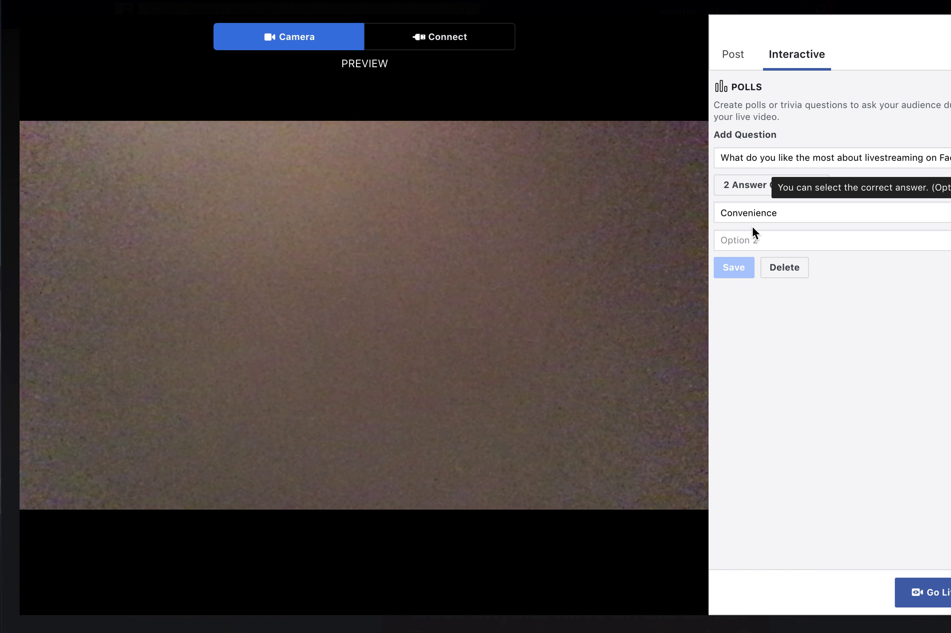
pyautogui.click(749, 238)
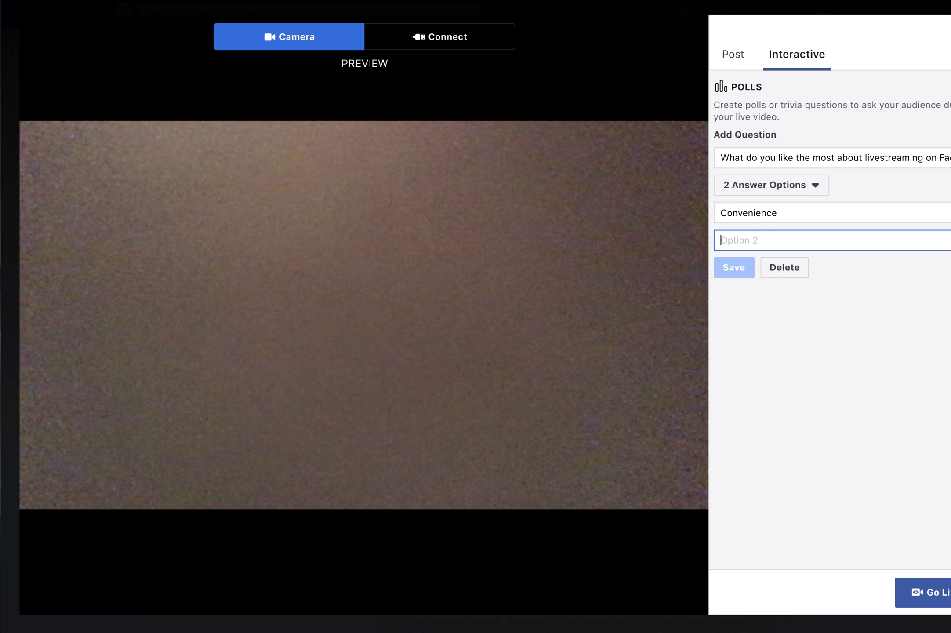
pyautogui.write("It's Free!")
pyautogui.click(727, 269)
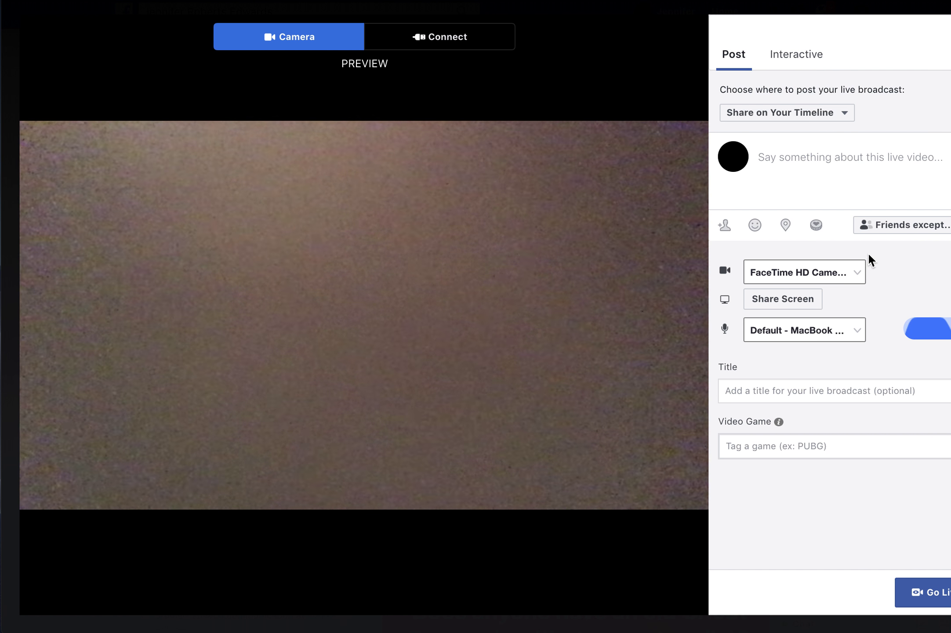
# Caption the broadcast 'How to Go Live on Facebook' and start broadcasting
pyautogui.click(813, 153)
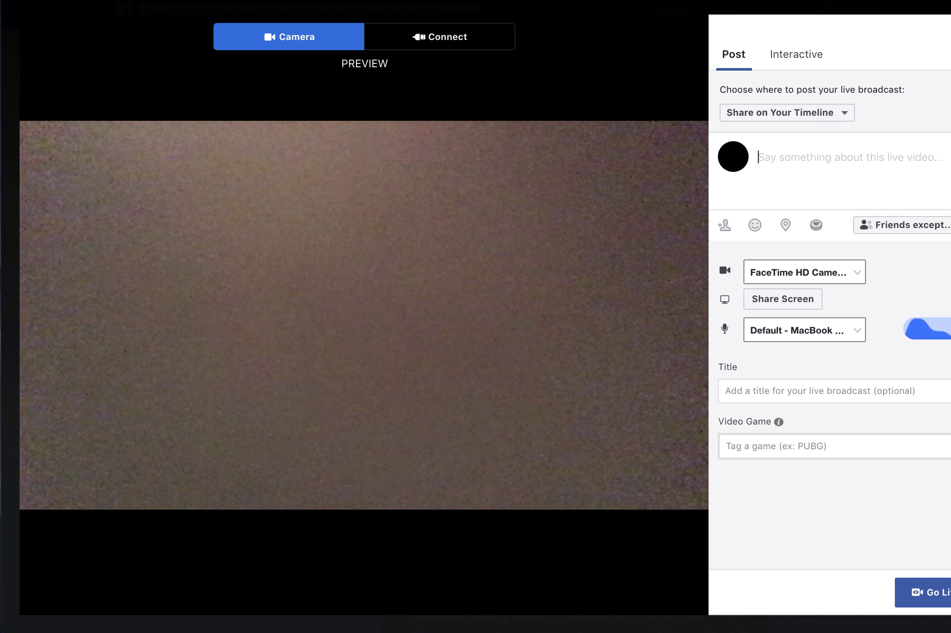
pyautogui.write('How to ')
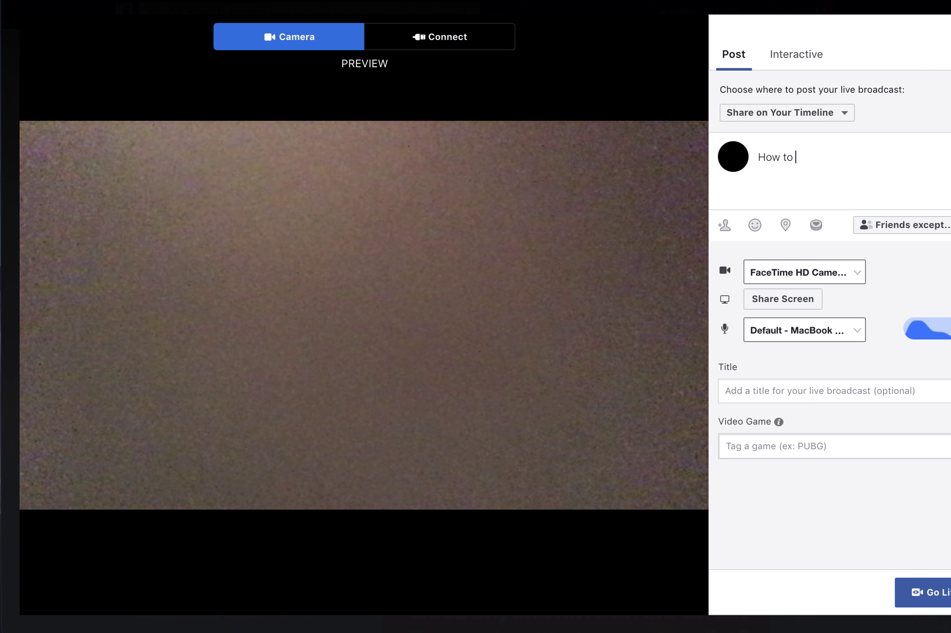
pyautogui.write('Go Live on Fa')
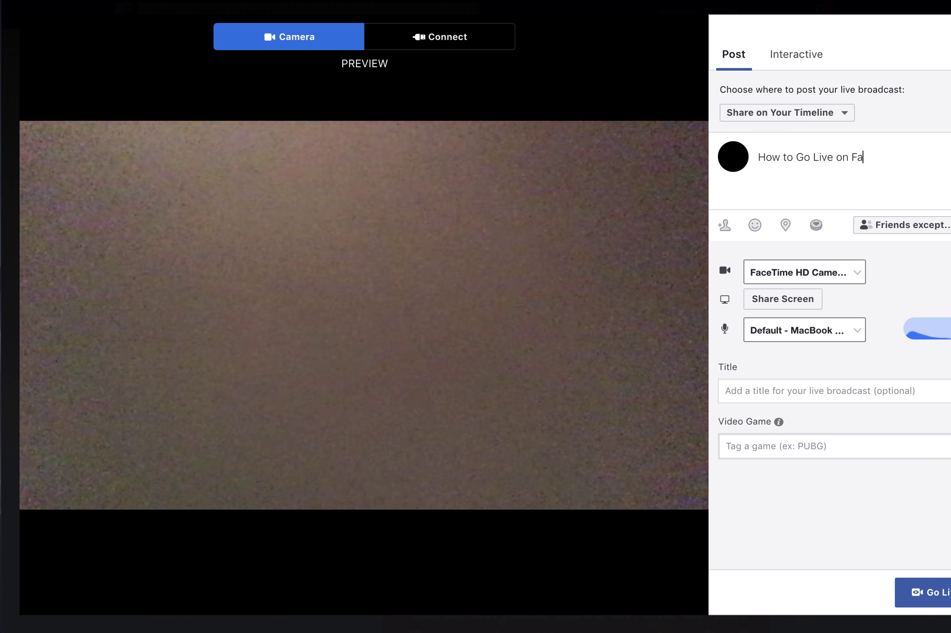
pyautogui.write('cebook')
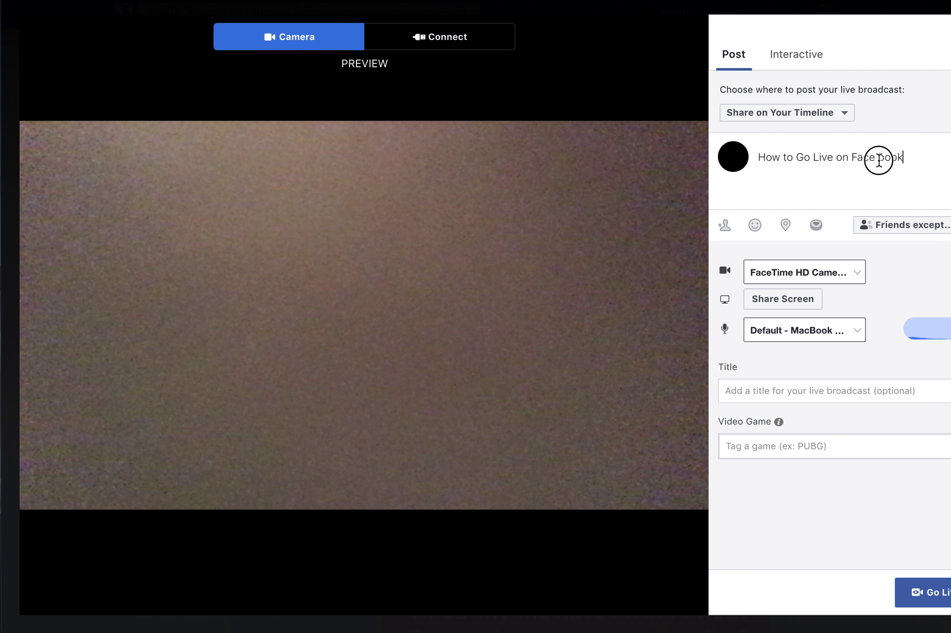
pyautogui.click(877, 158)
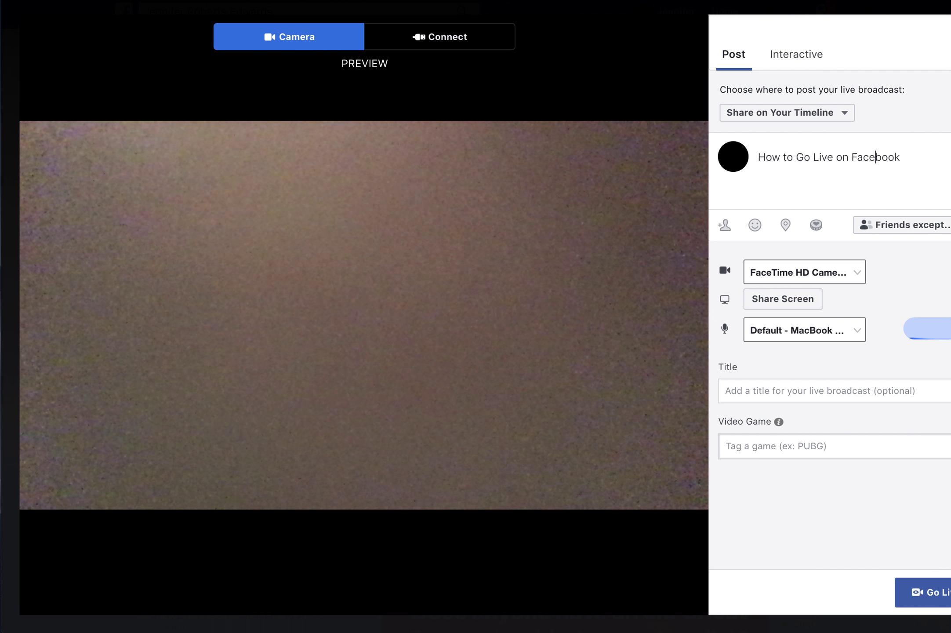
pyautogui.click(933, 596)
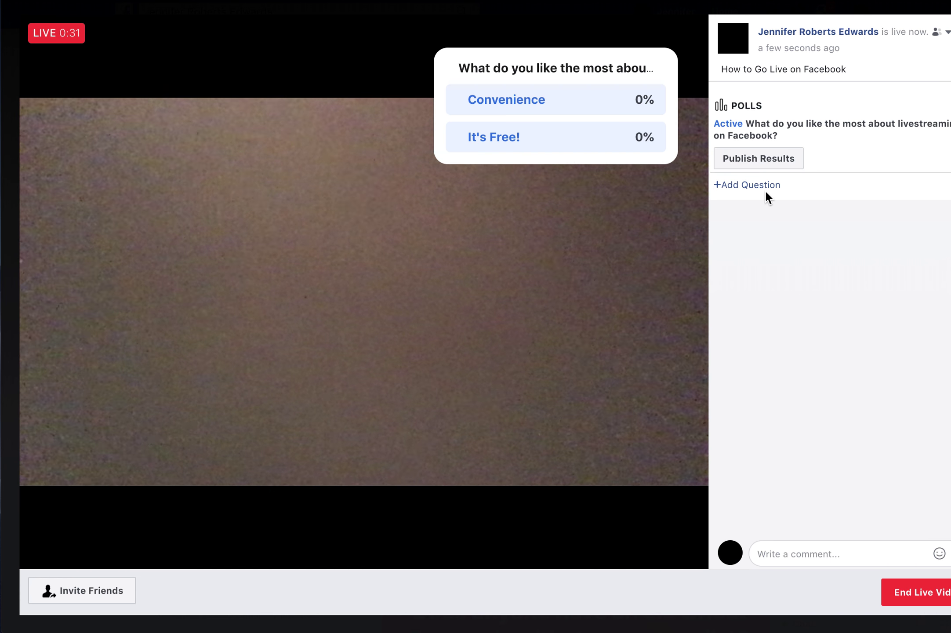
# Bring up the emoji and sticker choices for a comment, then request ending the live video
pyautogui.click(939, 554)
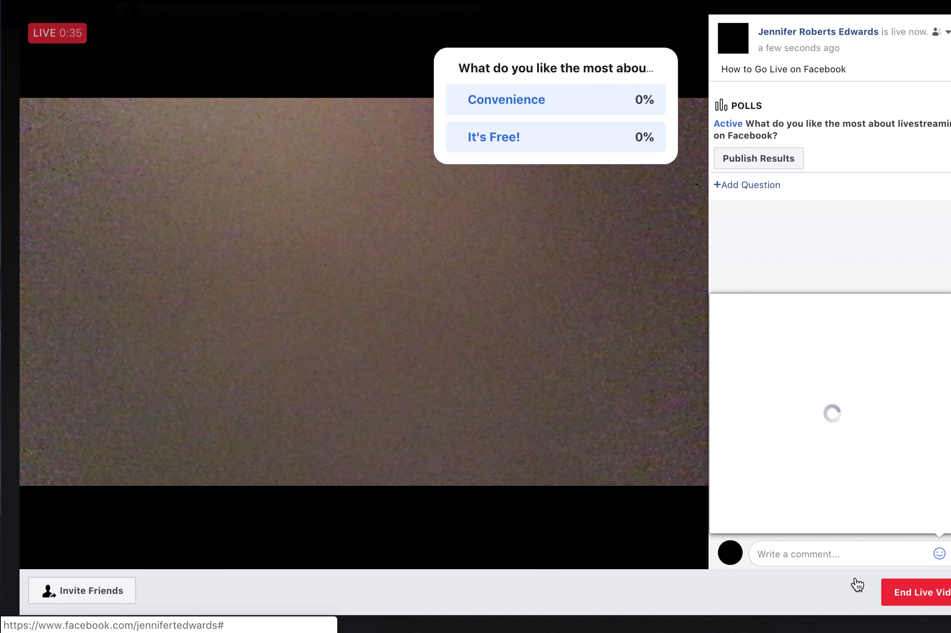
pyautogui.click(830, 573)
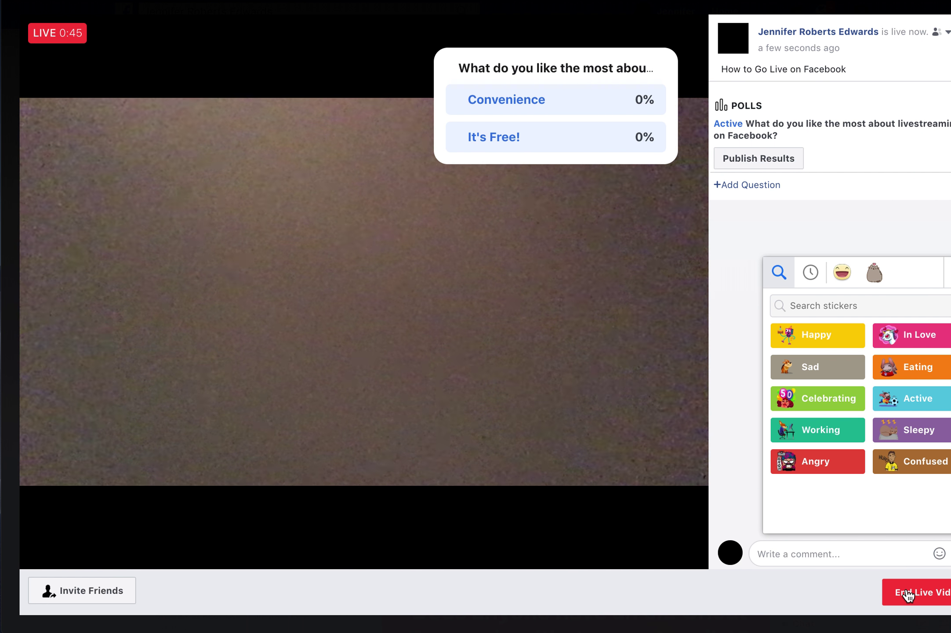
pyautogui.click(906, 593)
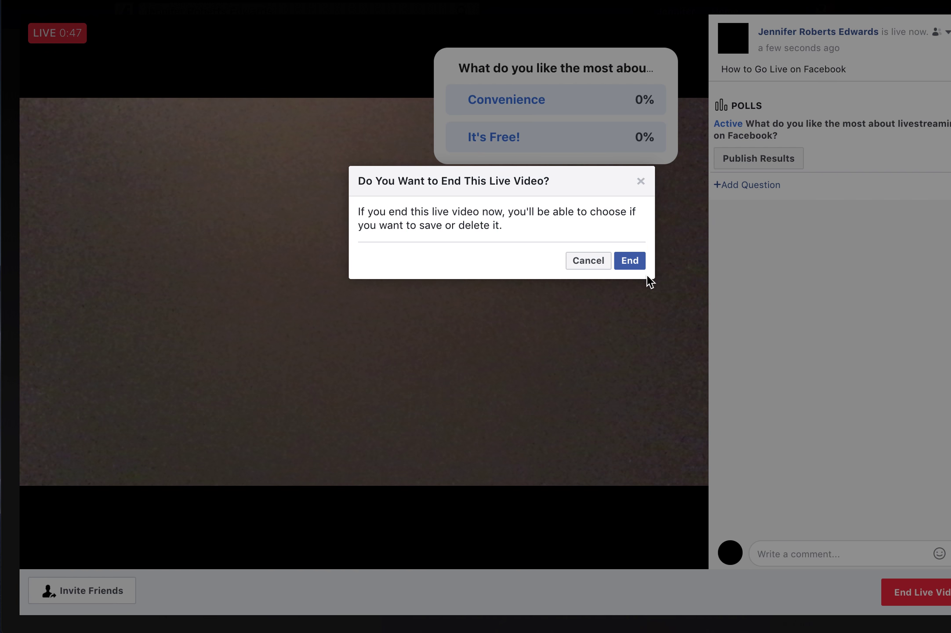
# Confirm ending the live video so the broadcast stops and the poll closes
pyautogui.click(638, 262)
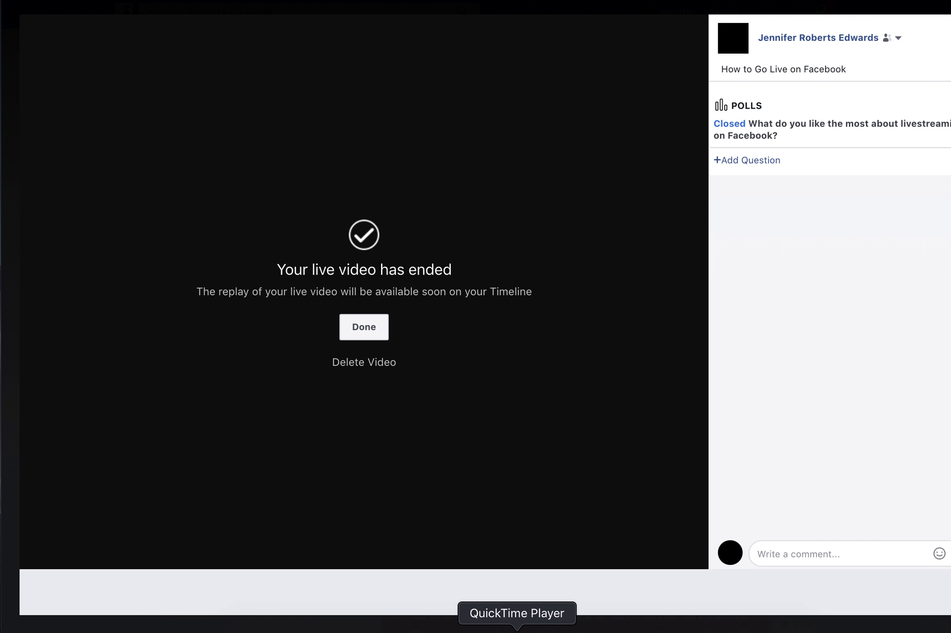
pyautogui.rightClick(517, 627)
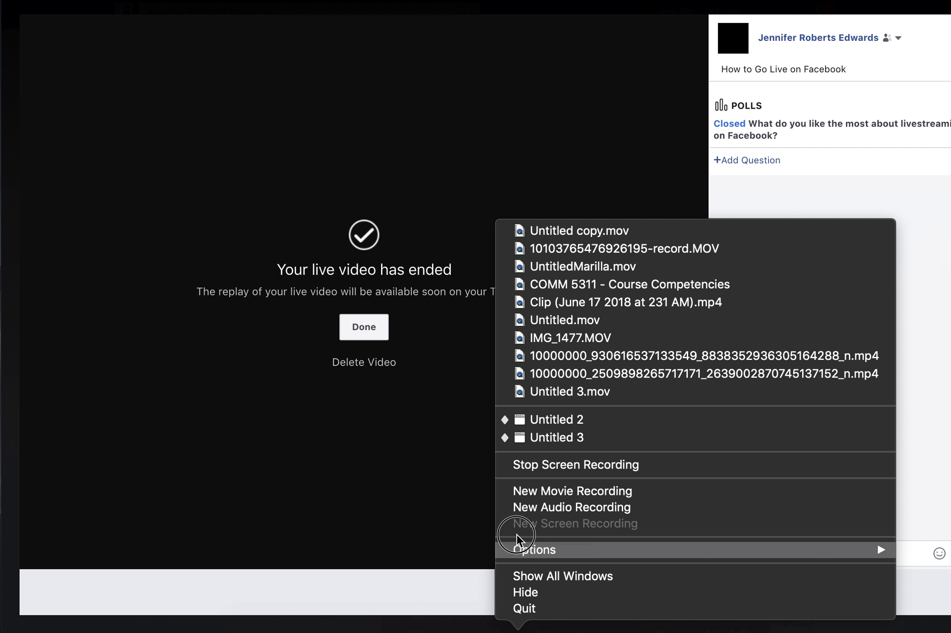